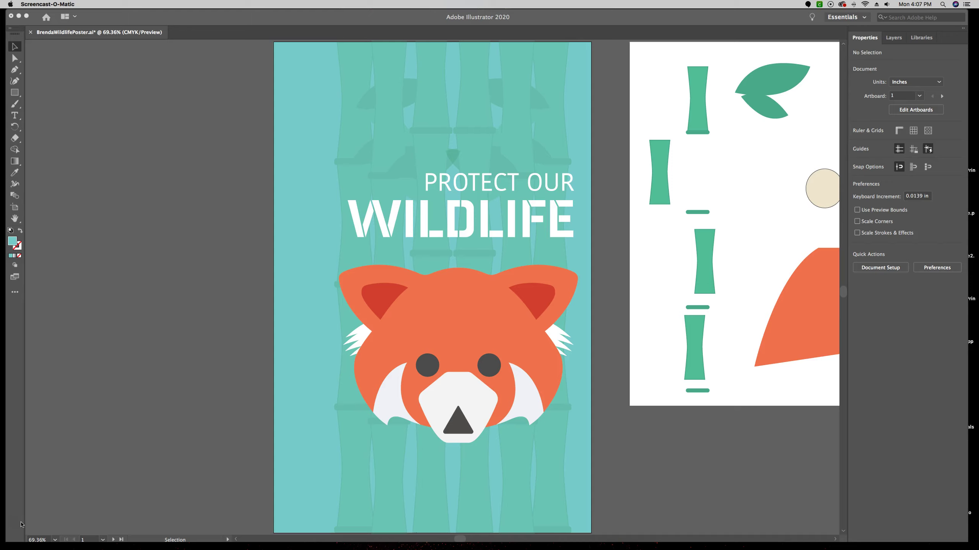
Bring Illustrator forward and go to artboard 1
left_click(100, 539)
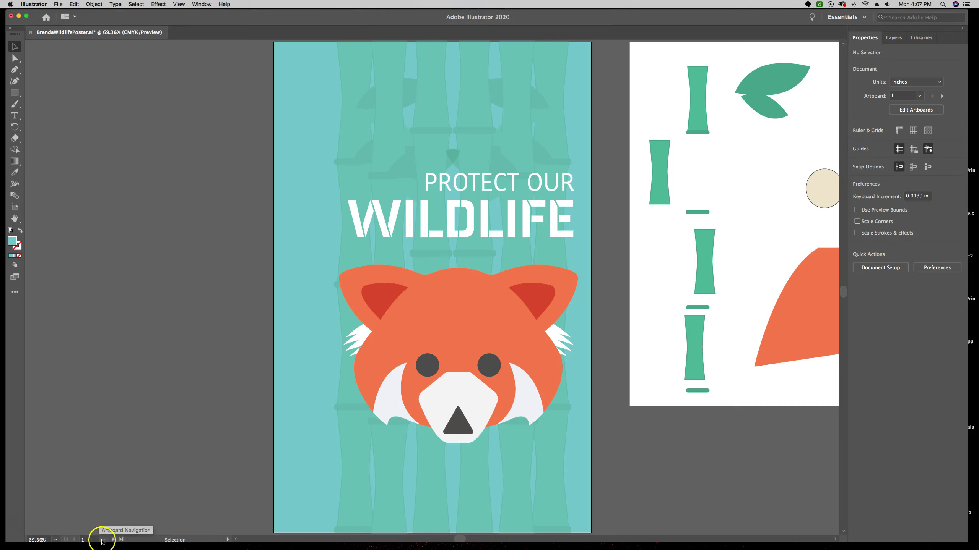
left_click(103, 542)
left_click(138, 524)
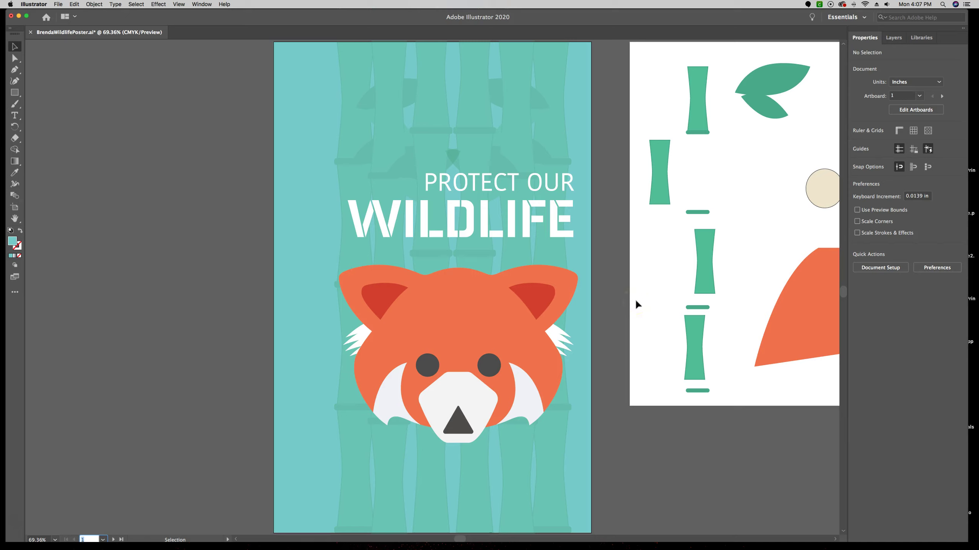
Select the teal background rectangle, test-move it, then undo the move
left_click(15, 47)
left_click(280, 54)
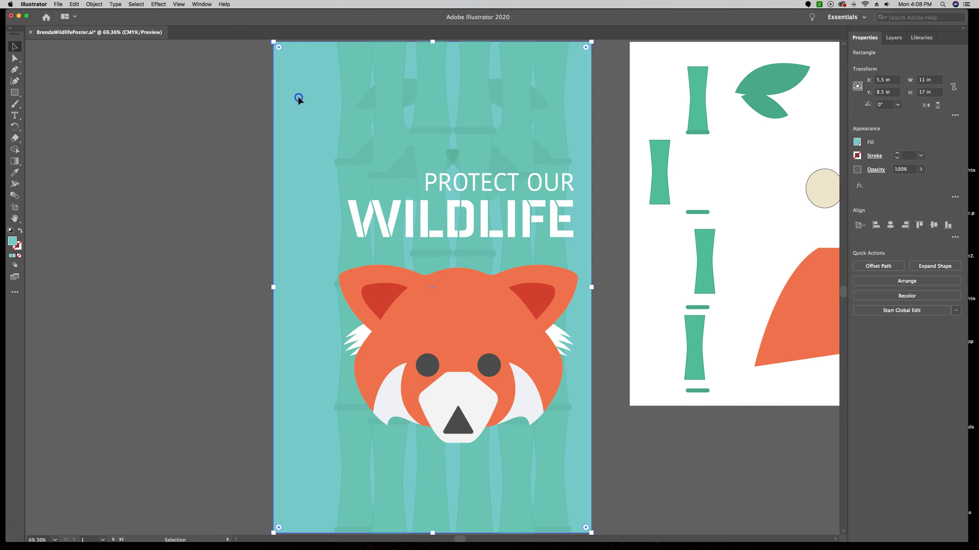
left_click_drag(306, 99, 365, 120)
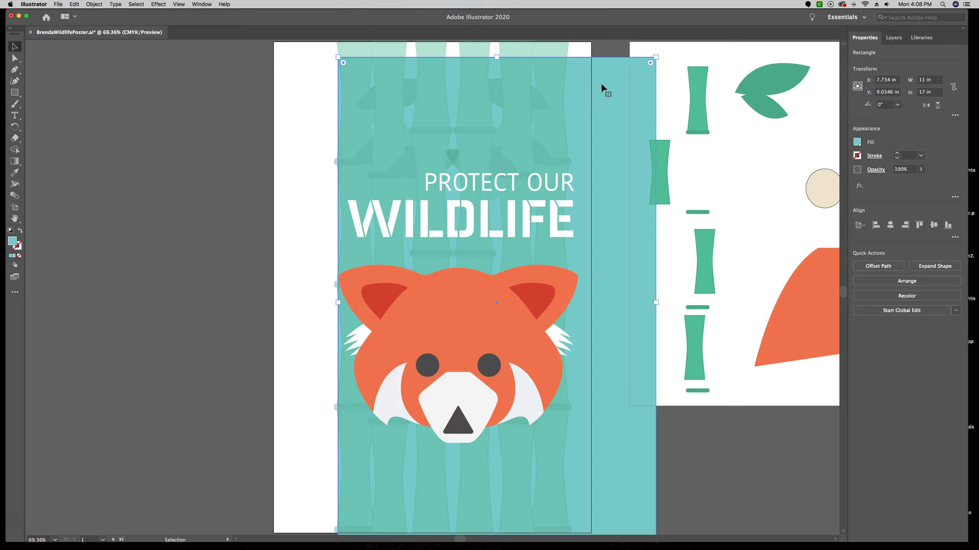
key("super+z")
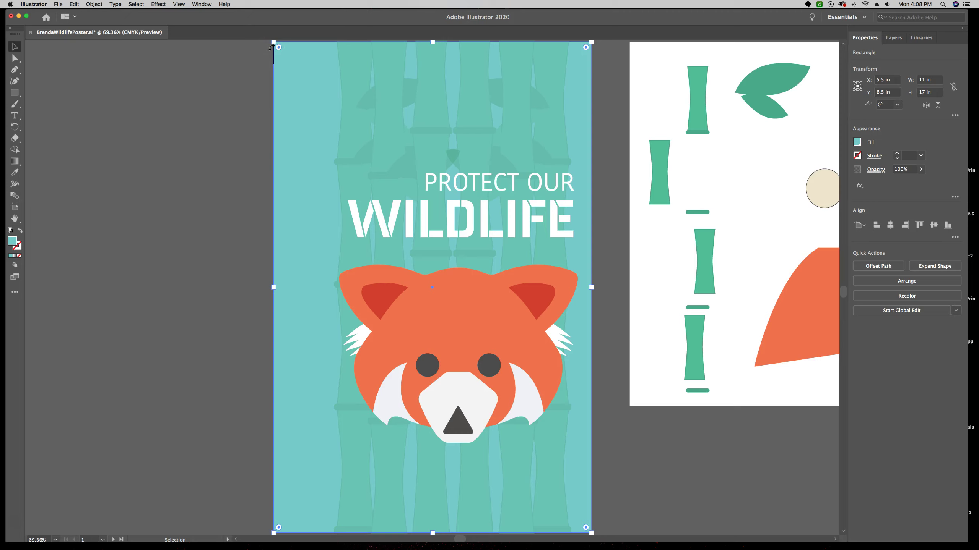
Lock the selected background rectangle with Object > Lock > Selection
left_click(98, 6)
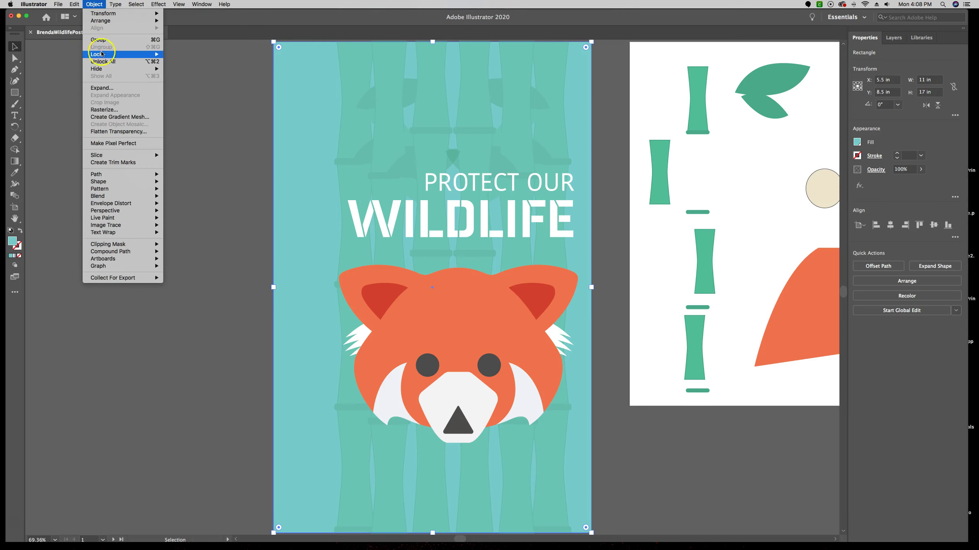
mouse_move(102, 56)
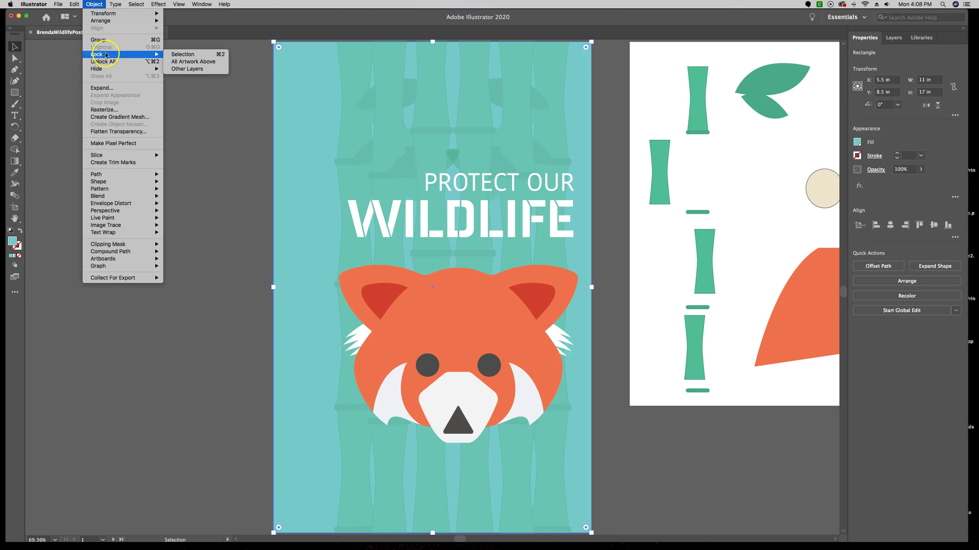
left_click(188, 55)
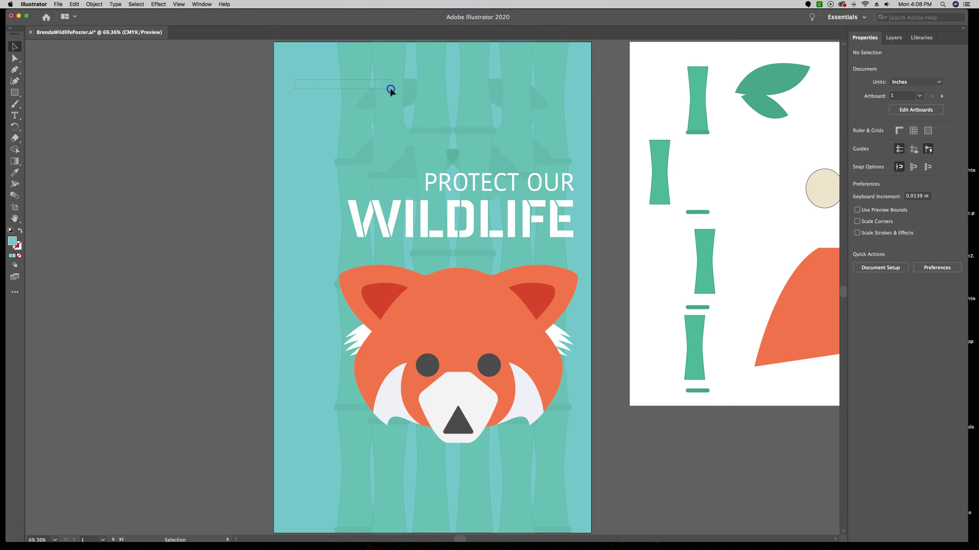
scroll(293, 50, "up", 1)
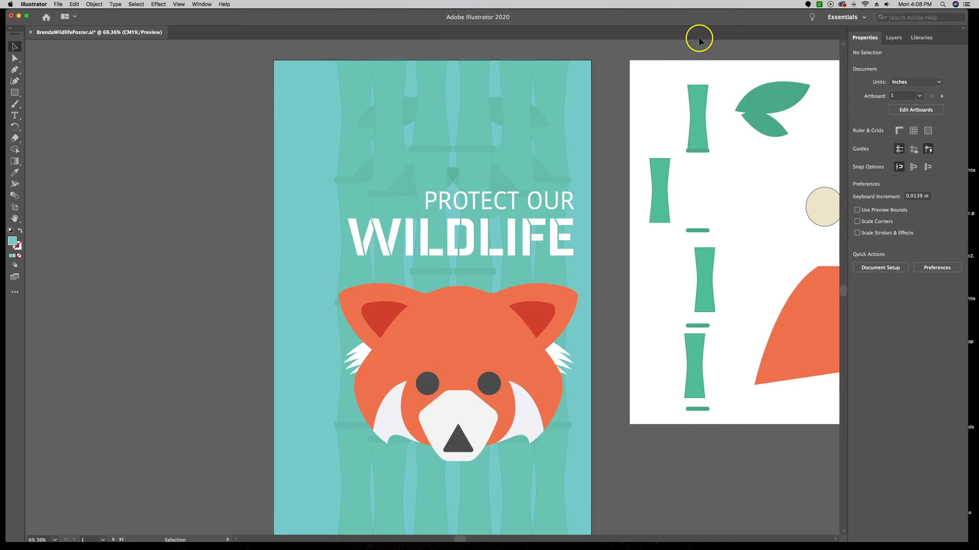
scroll(596, 62, "left", 1)
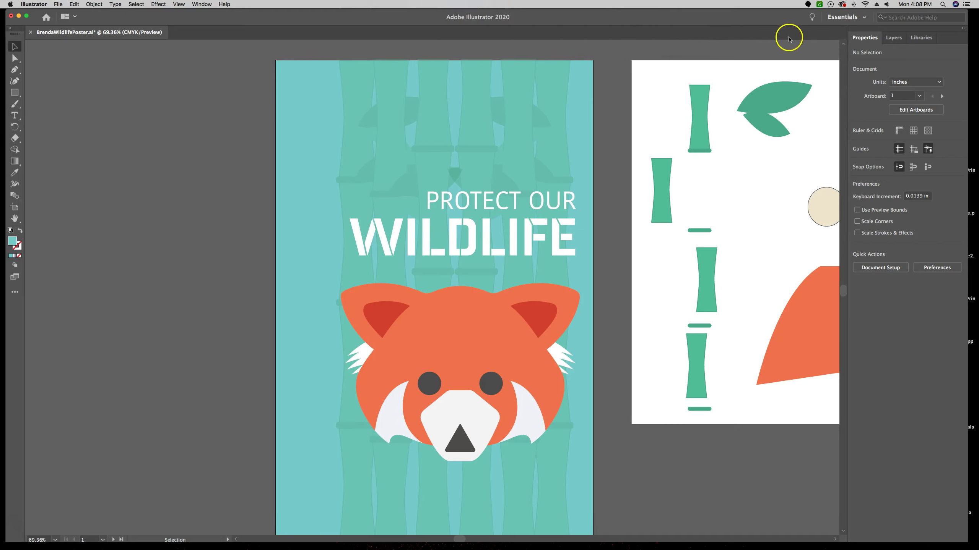
left_click(893, 39)
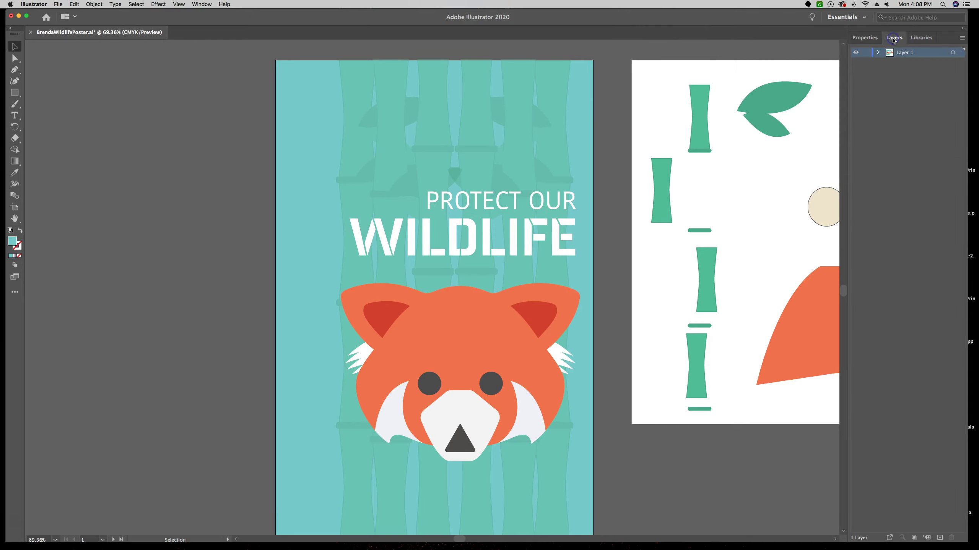
left_click(879, 53)
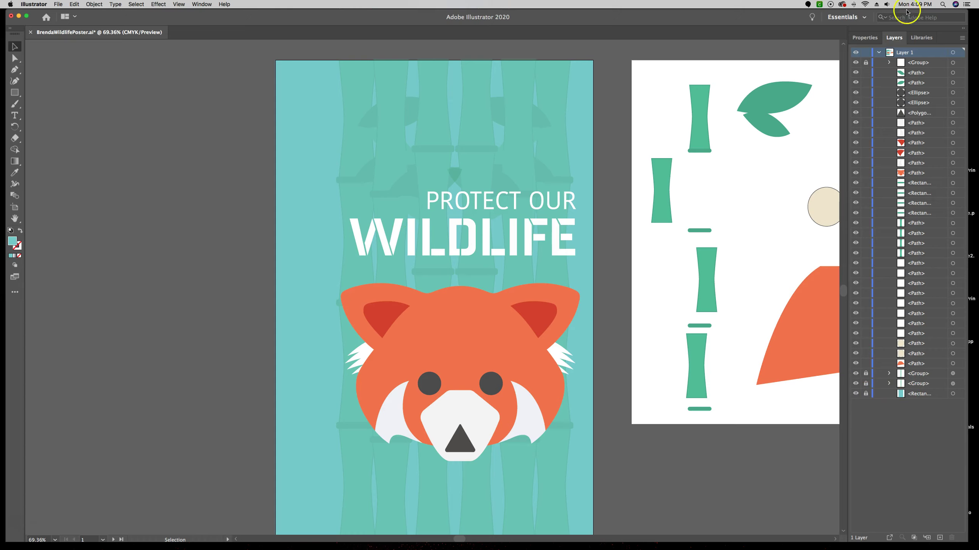
left_click(865, 38)
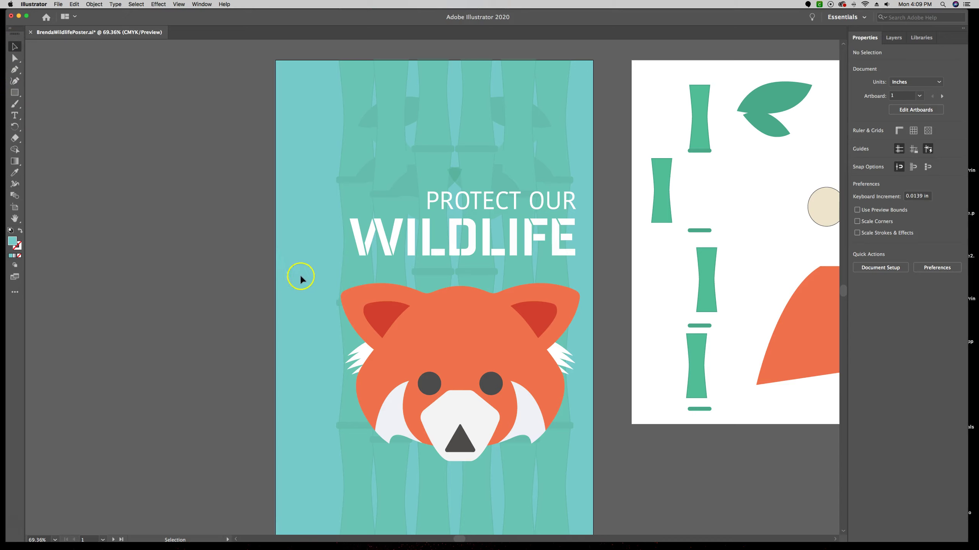
Marquee-select every red panda head path, then shift the white left-cheek shape down-right
left_click_drag(315, 277, 580, 469)
left_click_drag(584, 469, 585, 464)
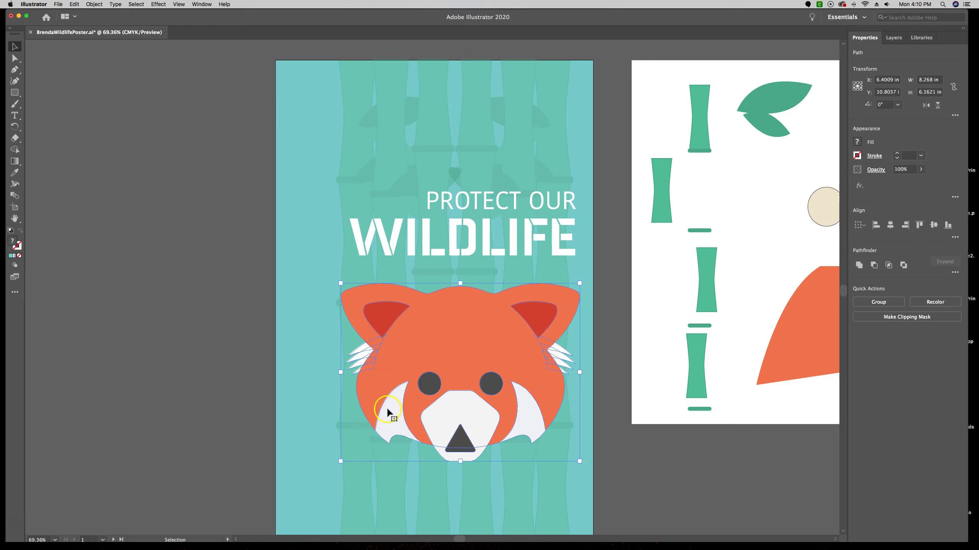
left_click_drag(388, 412, 398, 434)
Check the outlines, then Shift-click both panda eyes out of the face selection
key("super+y")
left_click(476, 437)
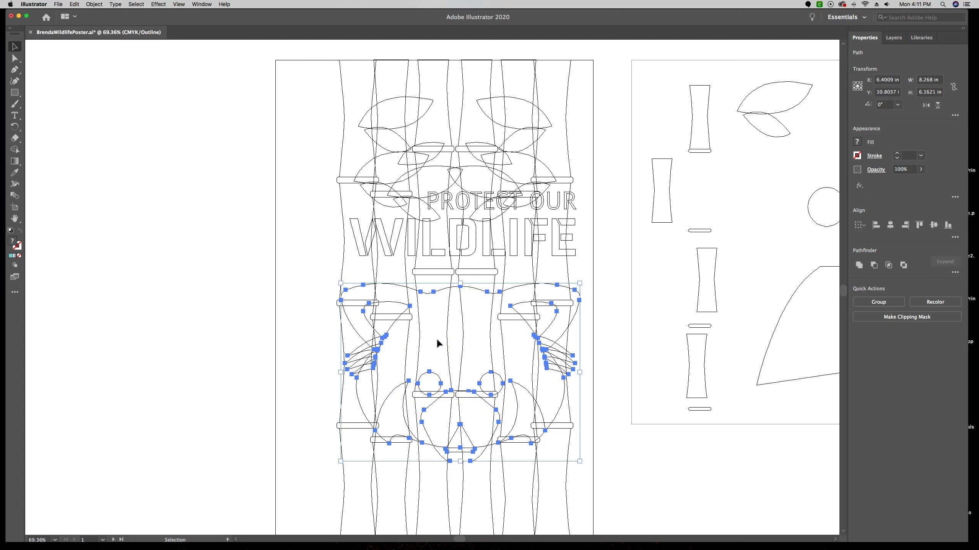
key("super+y")
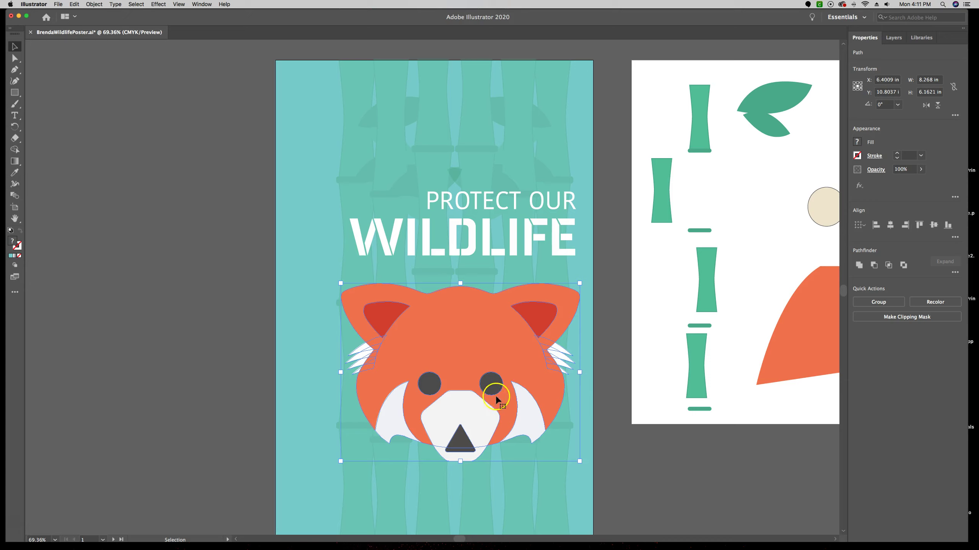
left_click(497, 366)
left_click(490, 377, "shift")
left_click(499, 378)
left_click(432, 385, "shift")
left_click(448, 381)
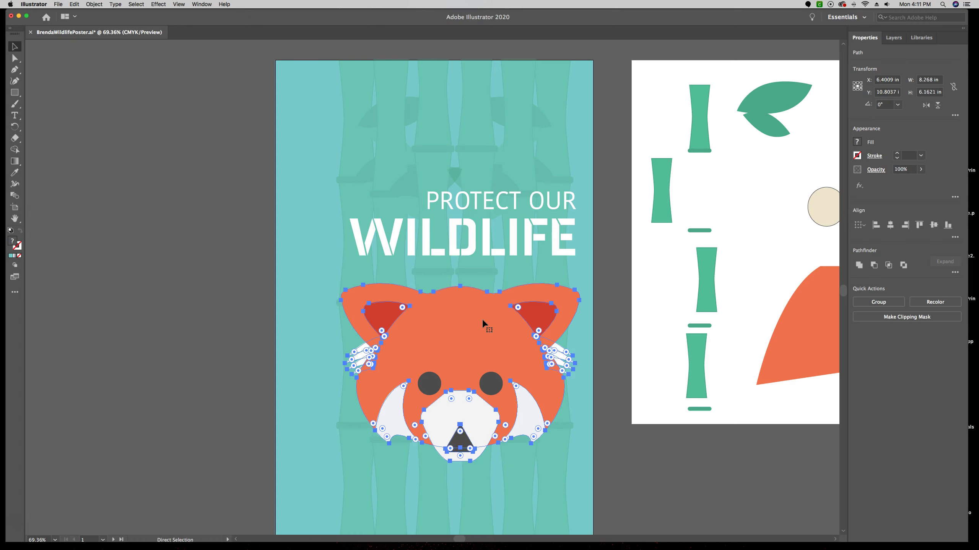
Confirm in Outline view that the eyes are excluded, then return to Preview
key("super+y")
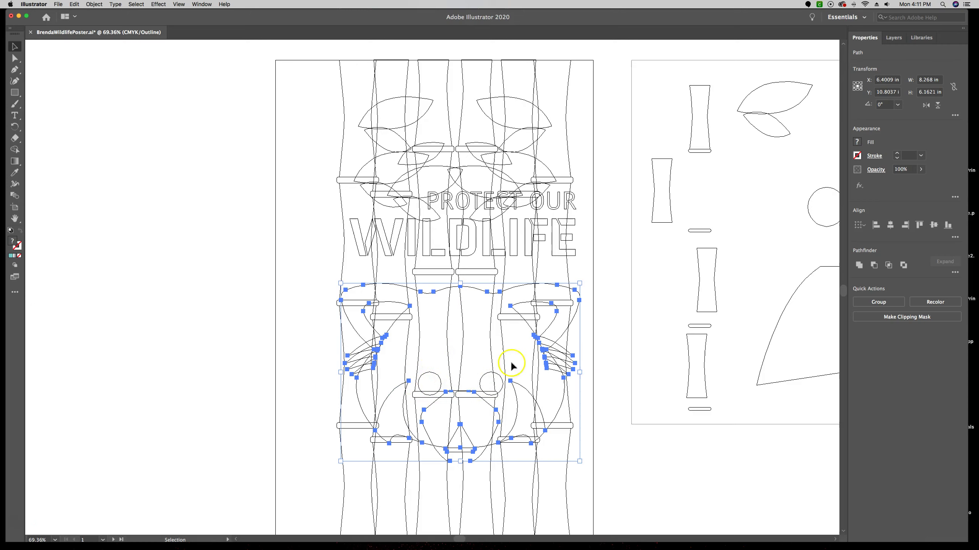
key("a")
key("super+y")
key("v")
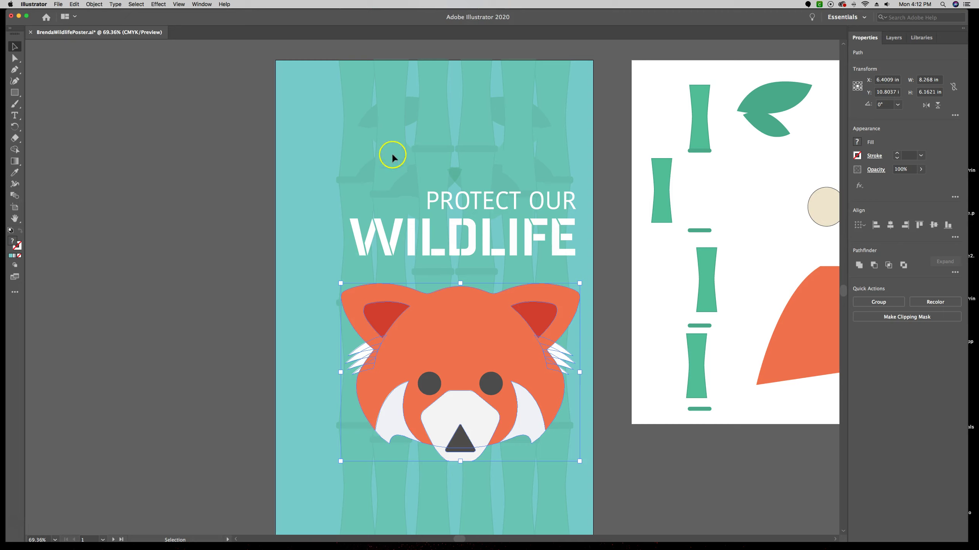
Hide the selected panda face paths with Object > Hide > Selection
left_click(94, 4)
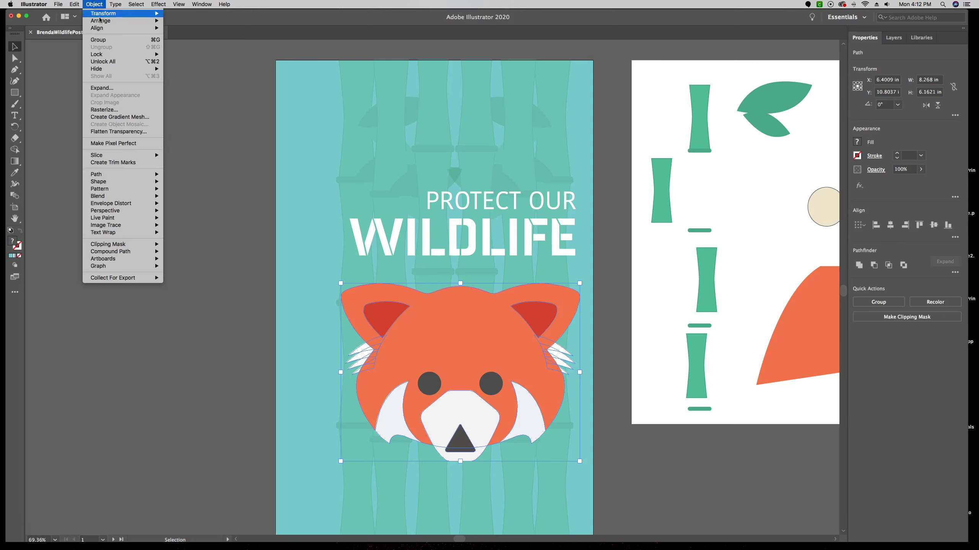
mouse_move(109, 72)
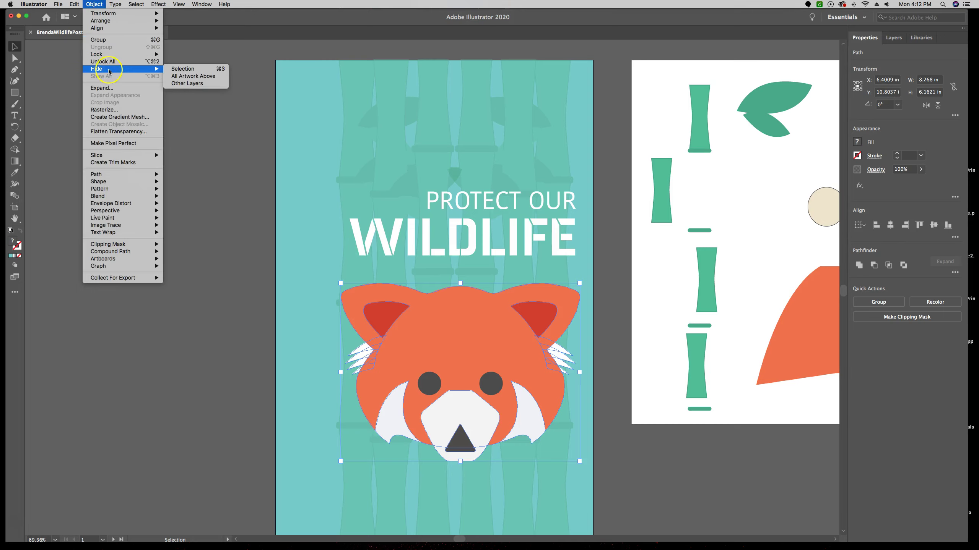
left_click(182, 72)
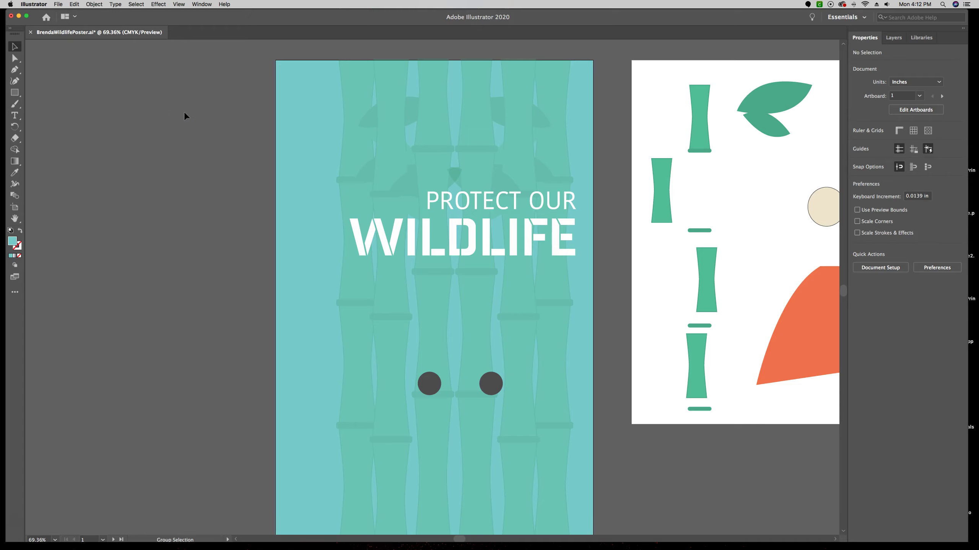
Fit both artboards in the window and select the top green bamboo segment
key("super+alt+0")
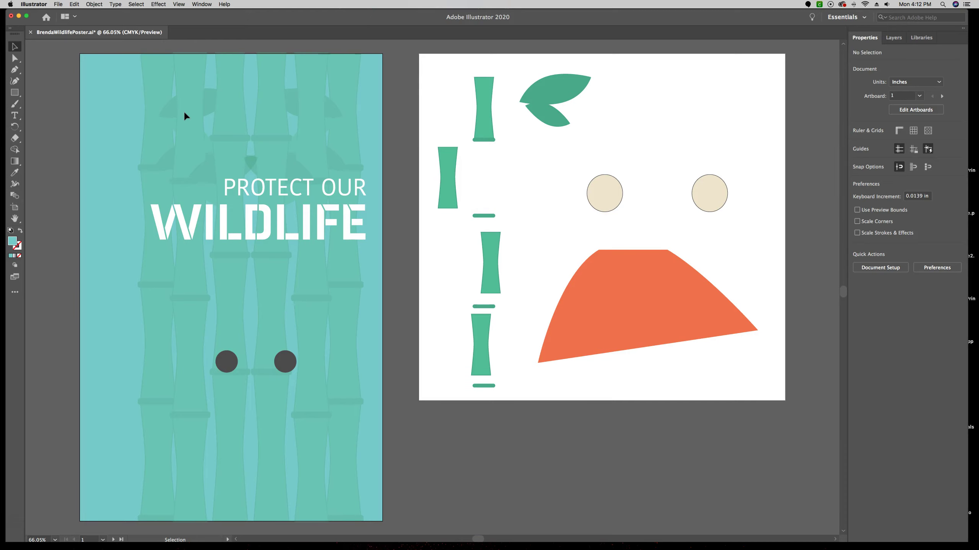
left_click(185, 126)
left_click(488, 93)
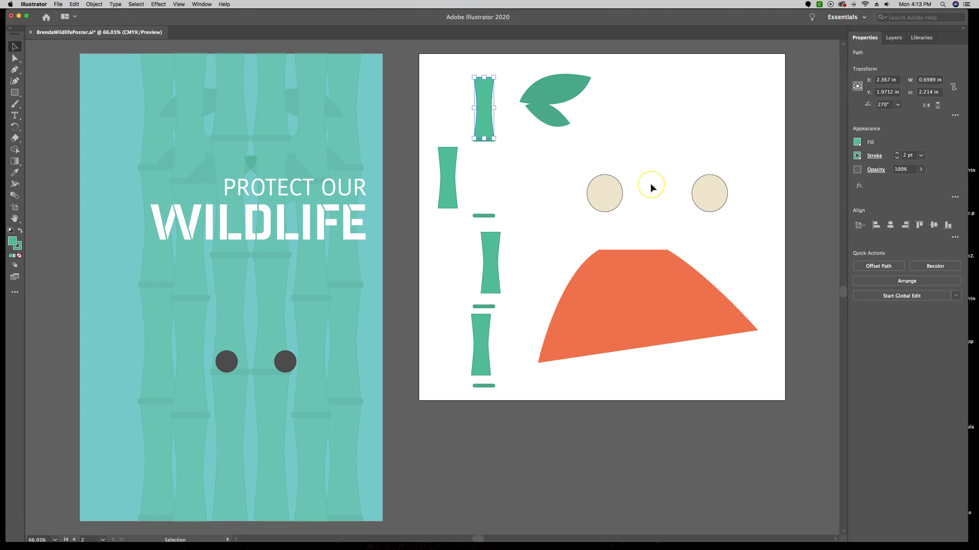
key("a")
key("super+equal")
key("super+equal")
key("super+equal")
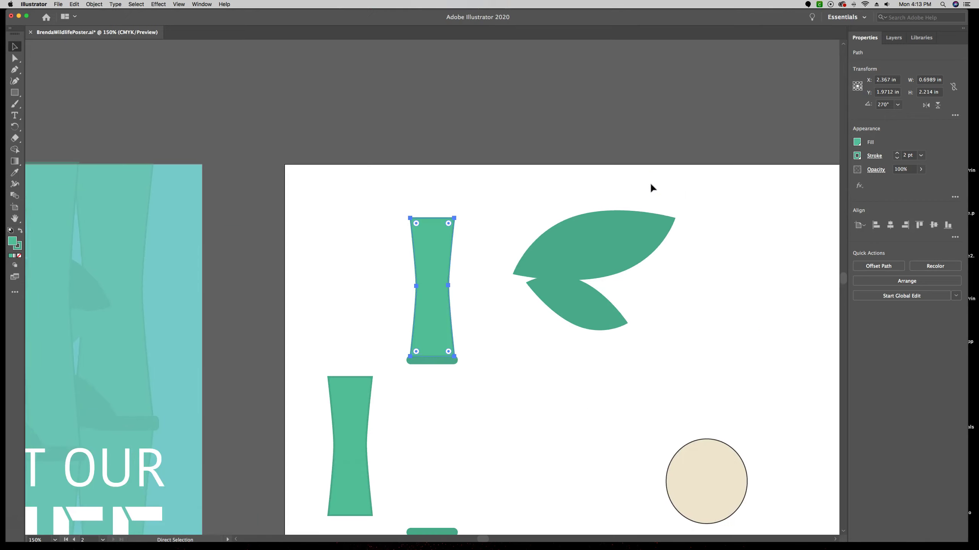
key("v")
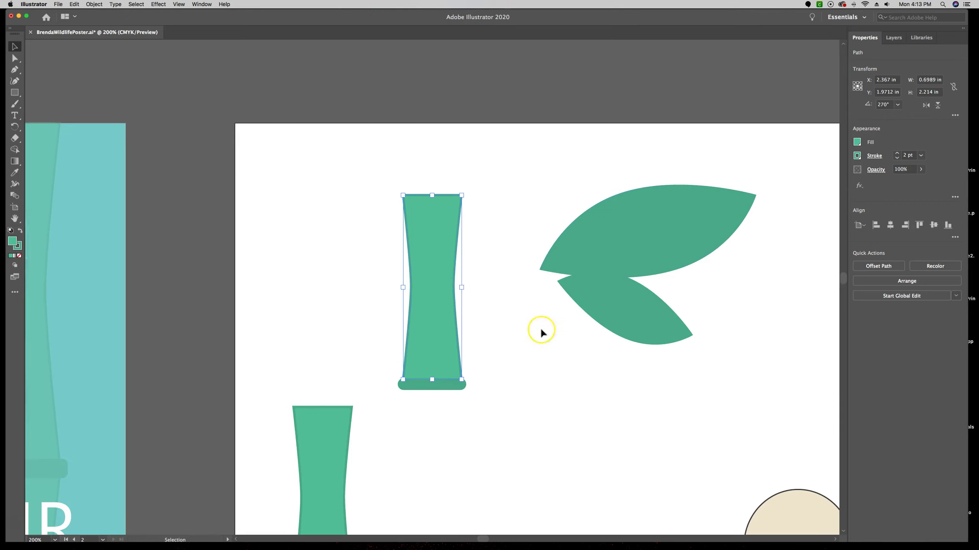
left_click(514, 158)
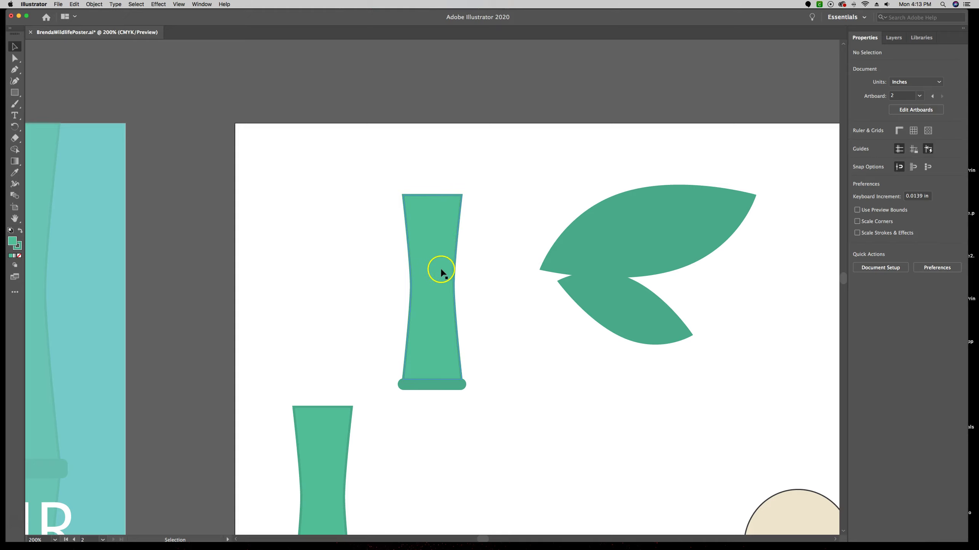
left_click(438, 247)
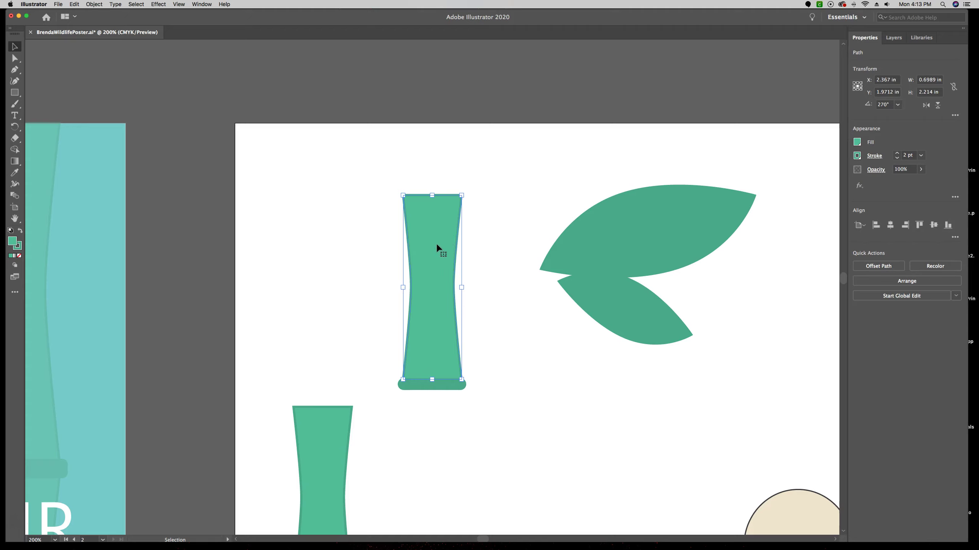
Zoom to 66.67% and pan so the poster and parts artboard both show
key("a")
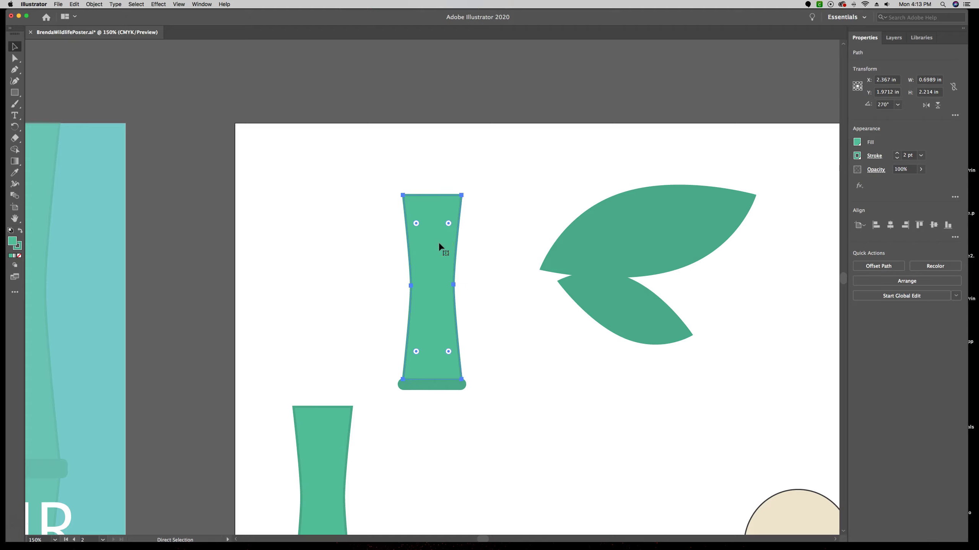
key("super+minus")
key("super+minus")
key("super+minus")
key("super+minus")
key("super+minus")
key("super+minus")
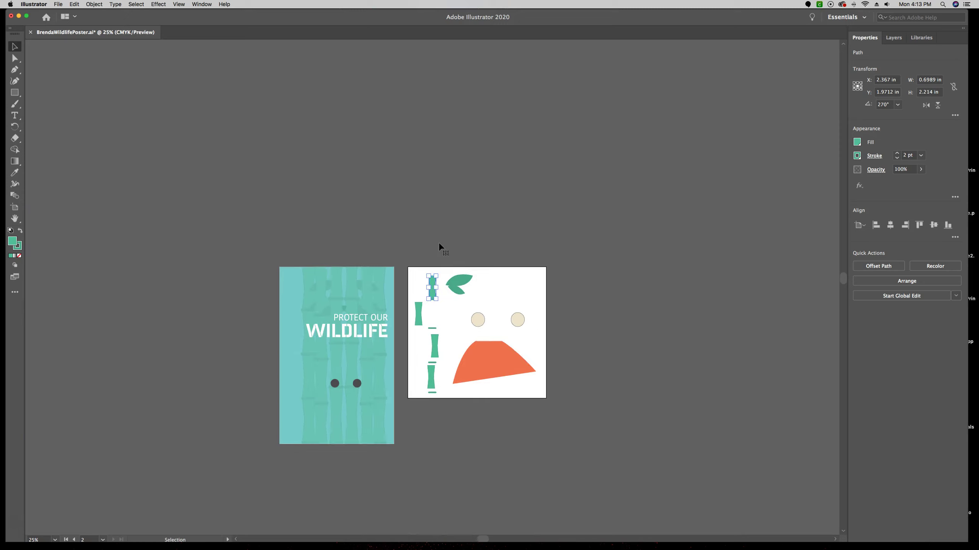
key("super+equal")
key("super+equal")
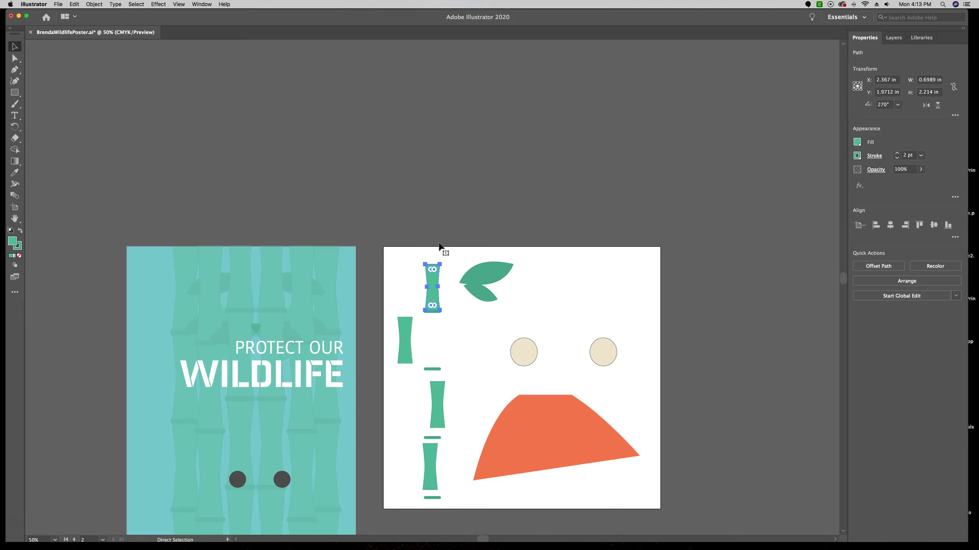
key("v")
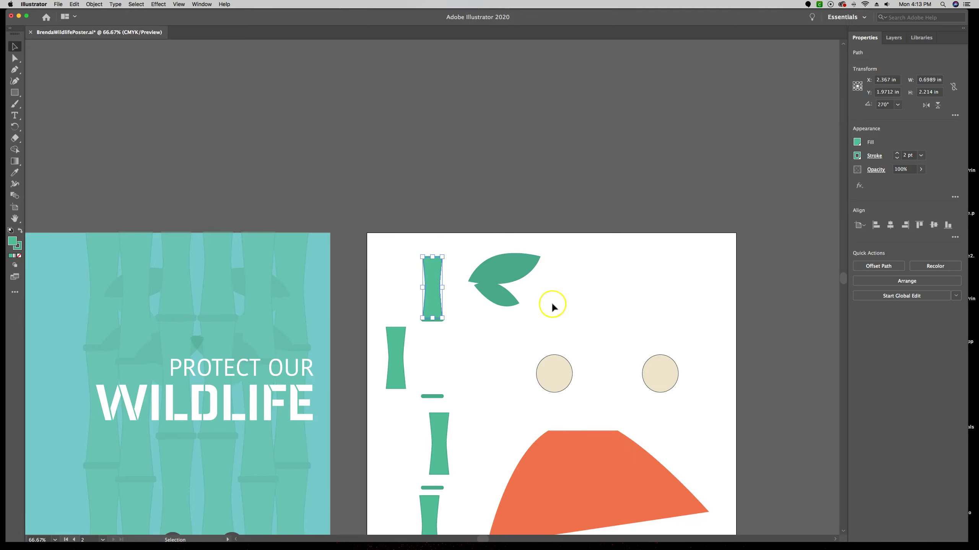
left_click_drag(553, 338, 535, 201)
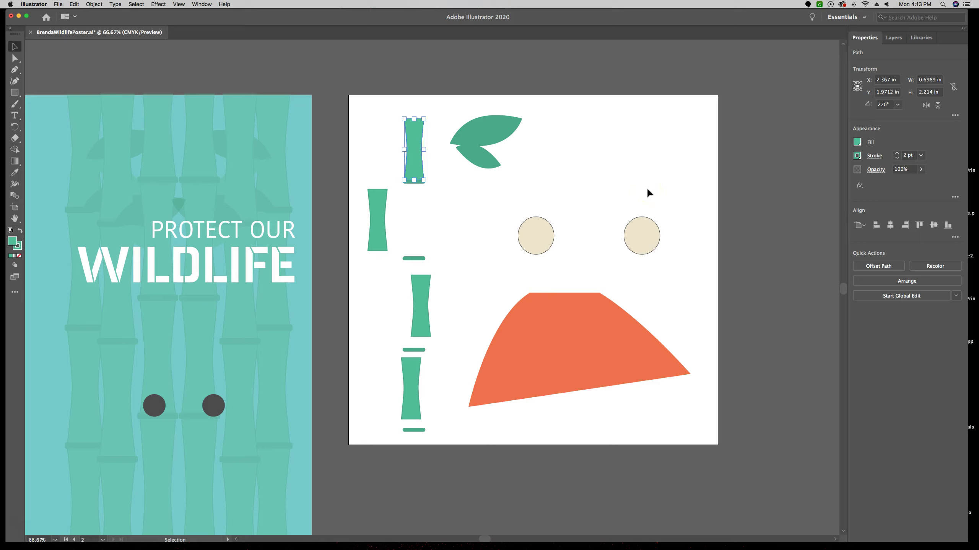
Select all bamboo pieces sharing the stroke via Select > Same > Stroke Color
left_click(136, 4)
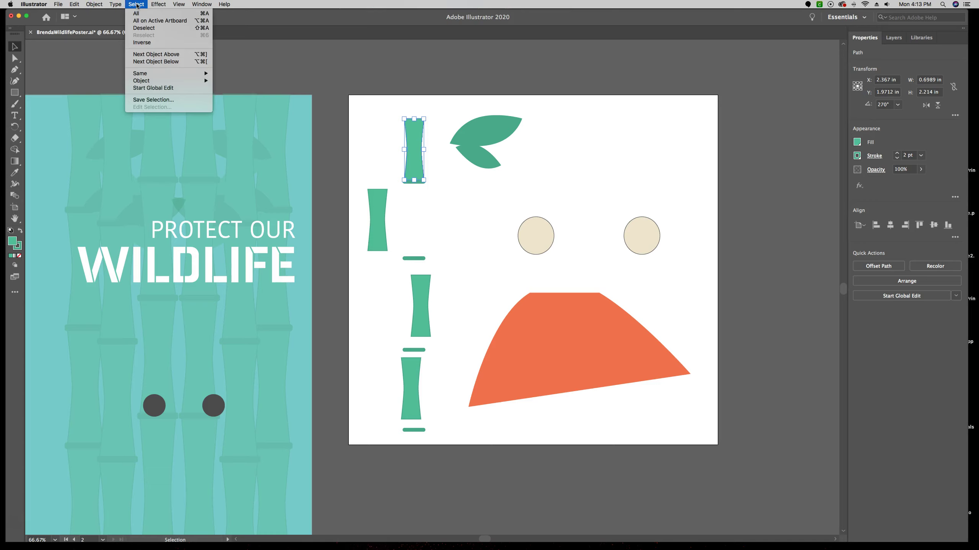
mouse_move(147, 74)
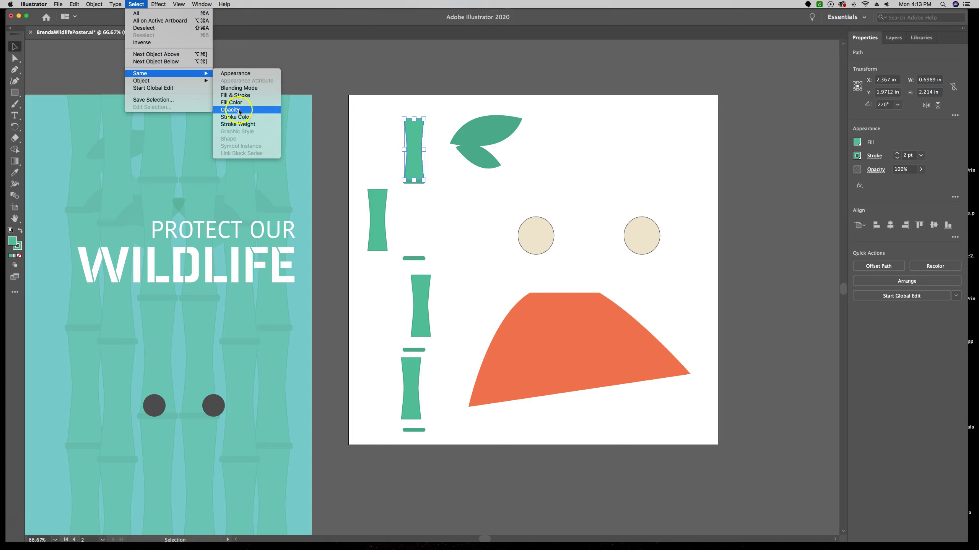
left_click(238, 125)
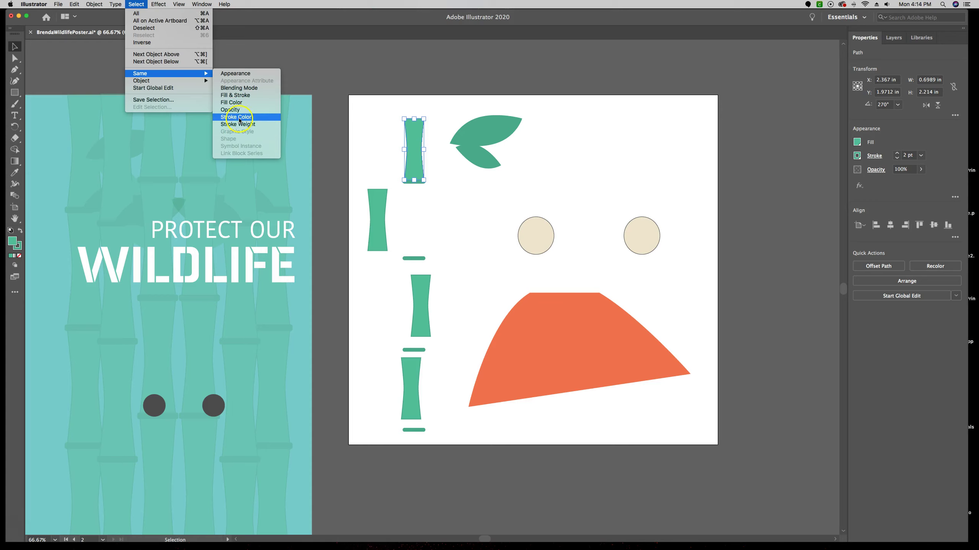
left_click(241, 117)
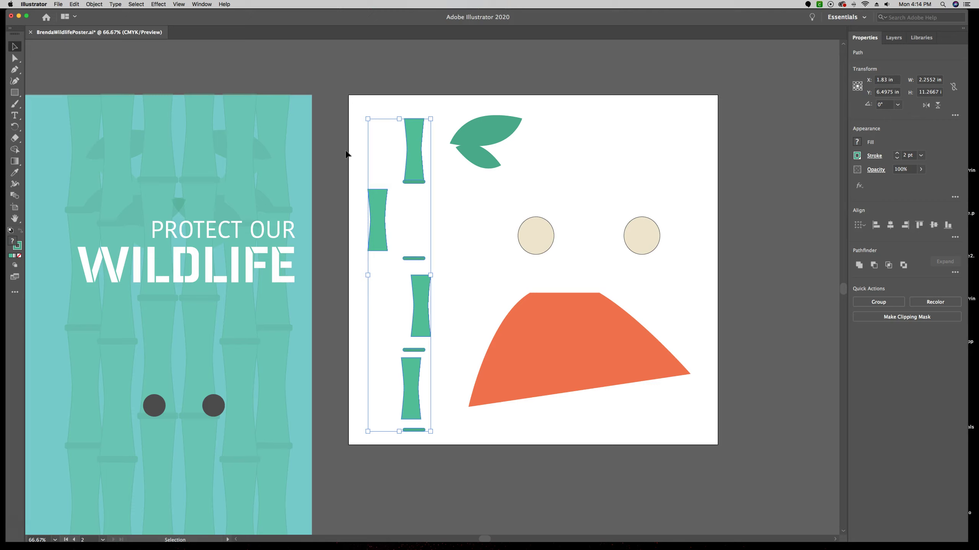
Save the bamboo pieces as selection 'bamboo' and verify it appears under Select
left_click(350, 141)
left_click(136, 4)
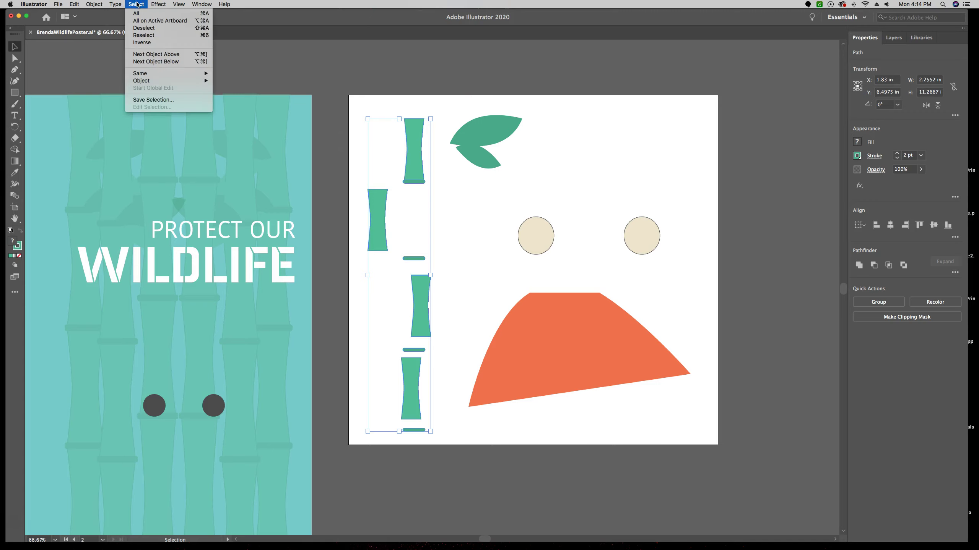
left_click(153, 101)
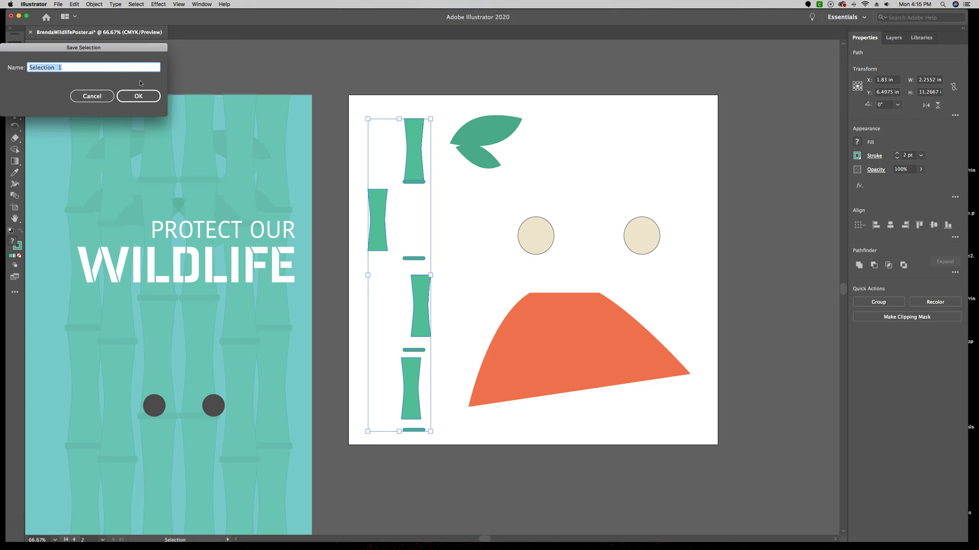
type("bamboo")
left_click(149, 101)
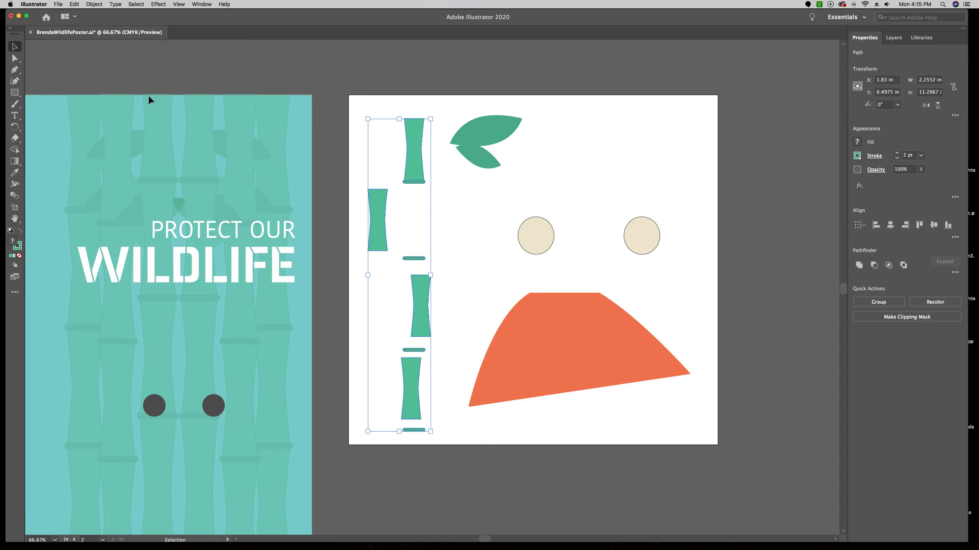
left_click(136, 4)
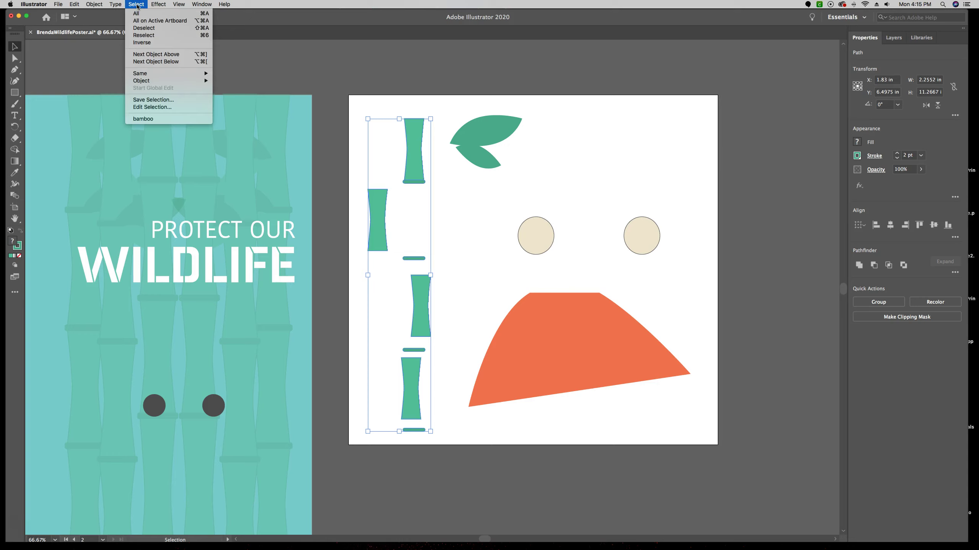
Deselect, reselect everything via Select > bamboo, then deselect again
left_click(615, 130)
left_click(620, 129)
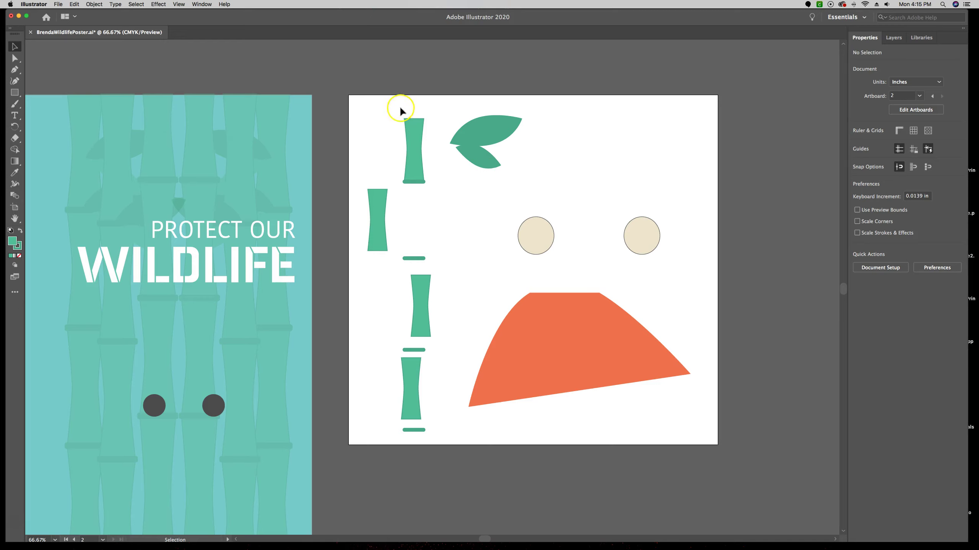
left_click(136, 4)
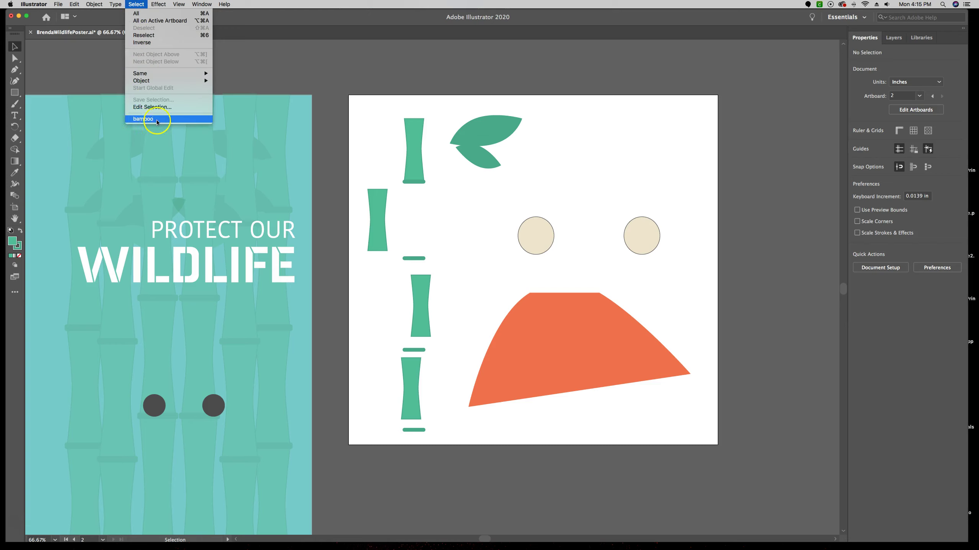
left_click(143, 119)
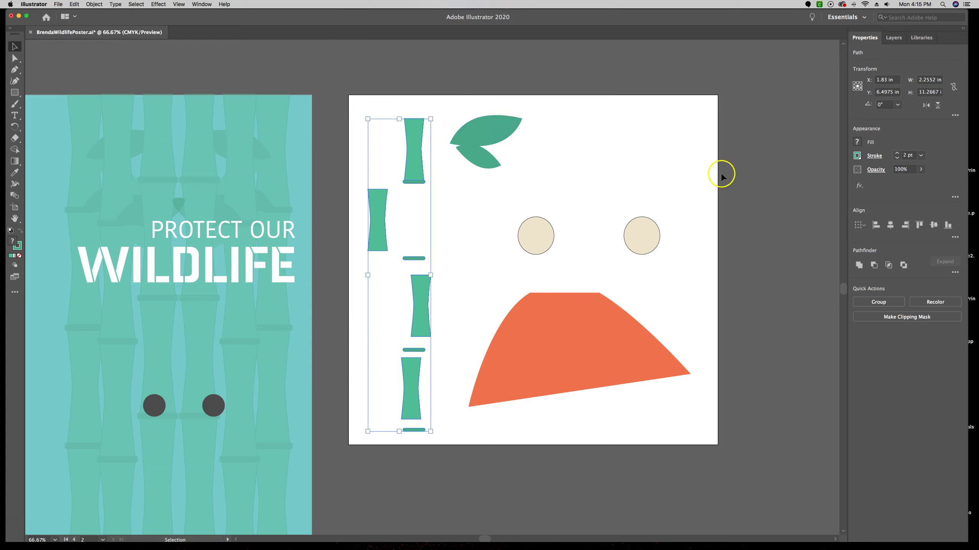
left_click(562, 173)
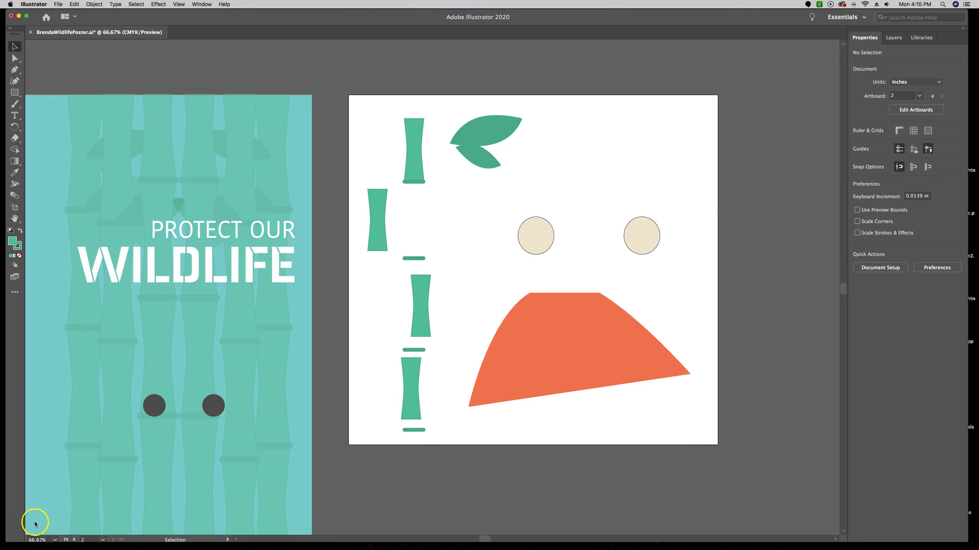
Reveal the hidden panda face with Object > Show All, then deselect it
left_click(18, 521)
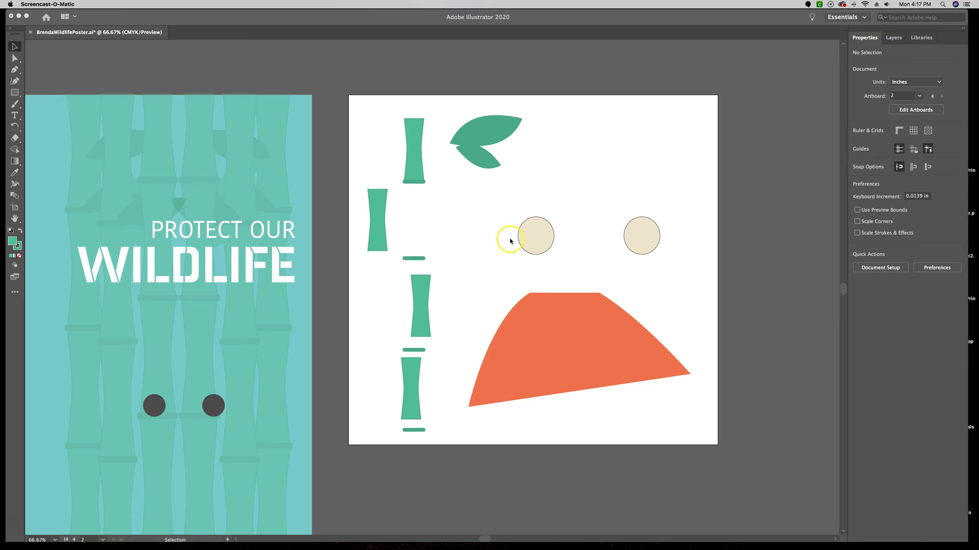
left_click(376, 82)
left_click(93, 4)
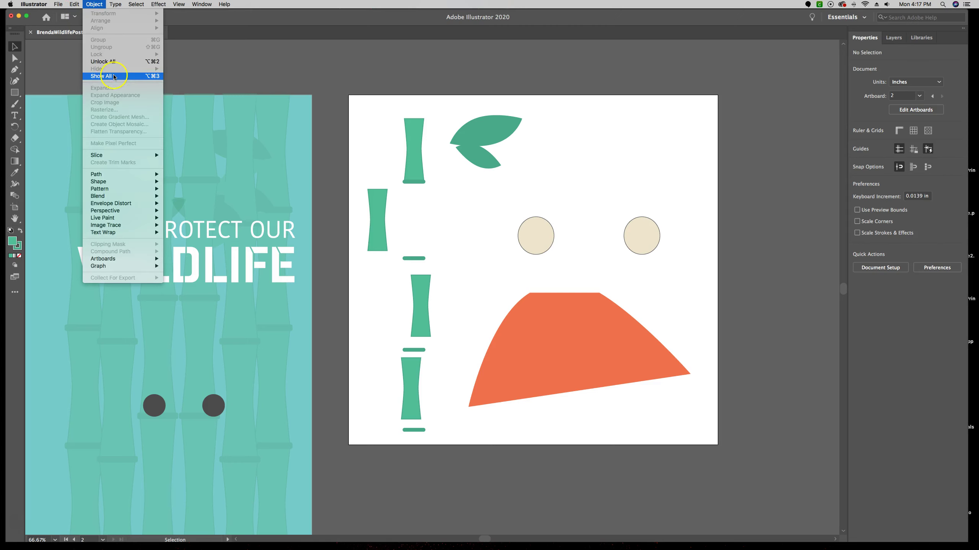
left_click(97, 76)
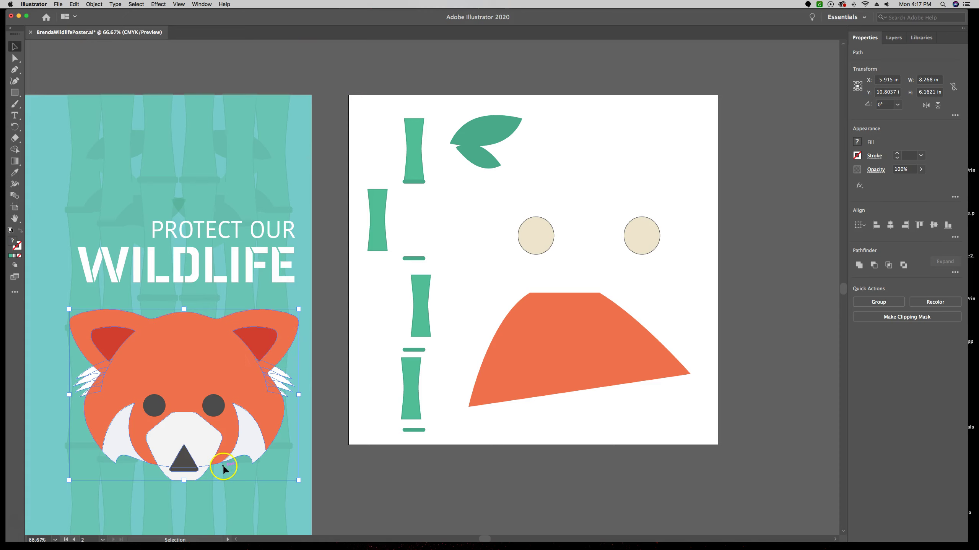
left_click(333, 82)
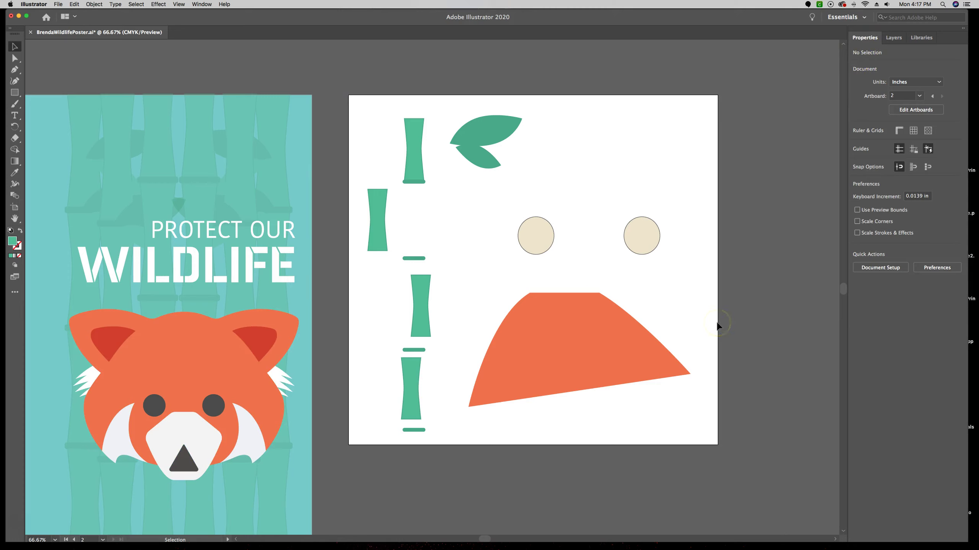
Switch to Outline mode and try picking the left eye circle
key("cmd+y")
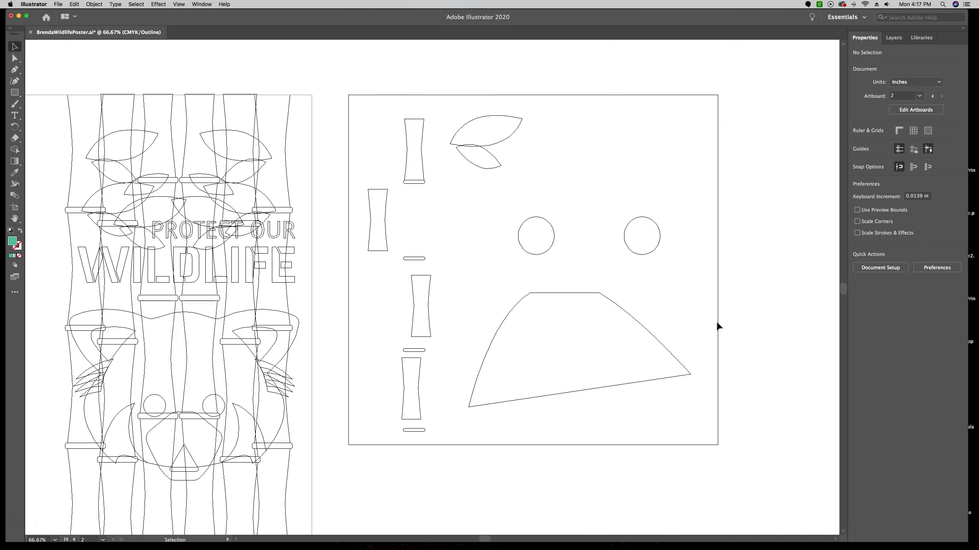
left_click(729, 269)
left_click(158, 400)
left_click(157, 397)
left_click(162, 398)
left_click(158, 403)
key("a")
Zoom to 300% and pan until both eye circles are in view
key("super+equal")
key("super+equal")
key("super+equal")
key("super+equal")
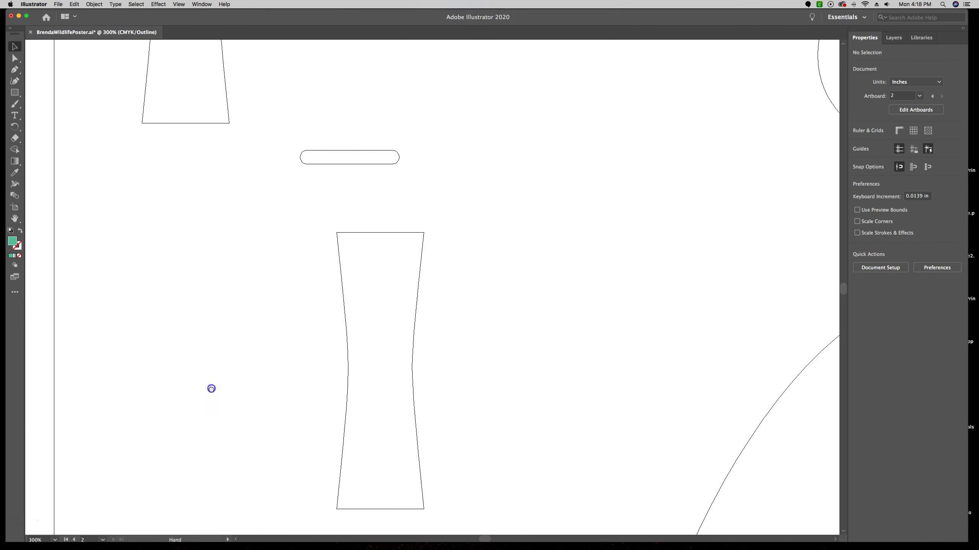
mouse_move(211, 389)
left_mouse_down()
mouse_move(529, 287)
mouse_move(665, 284)
left_mouse_up()
left_click_drag(461, 218, 548, 92)
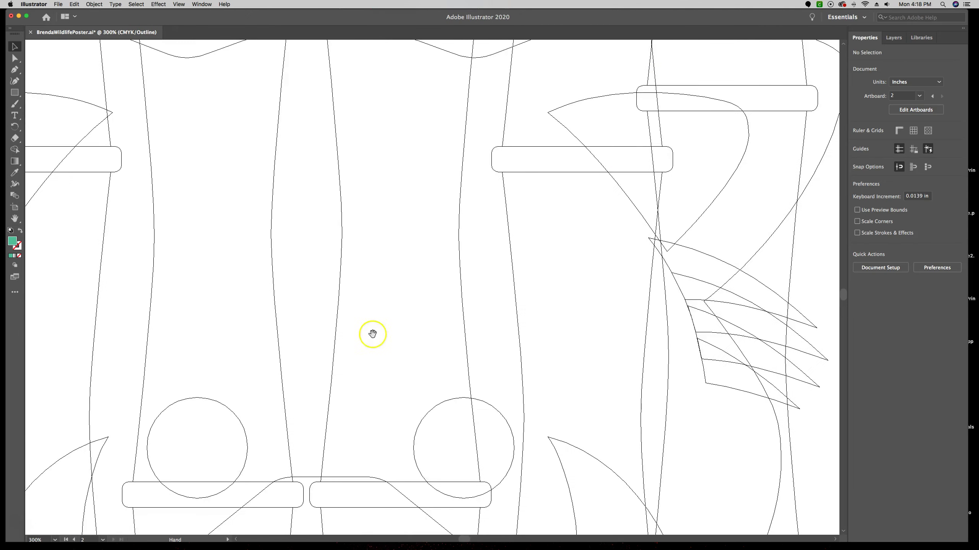
left_click_drag(374, 333, 449, 133)
key("v")
left_click(278, 252)
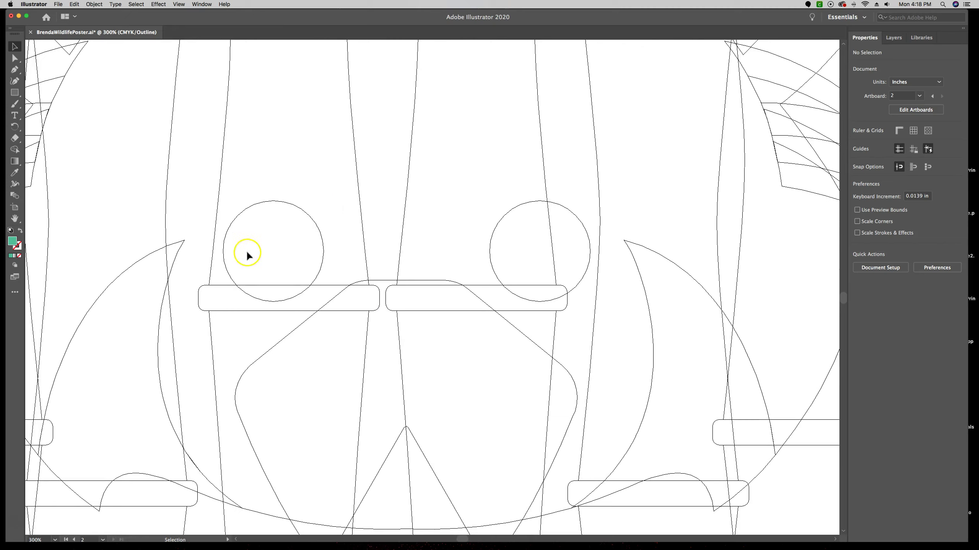
Select both panda eye circles together and nudge them upward to Y 11.0712 in
left_click(298, 209)
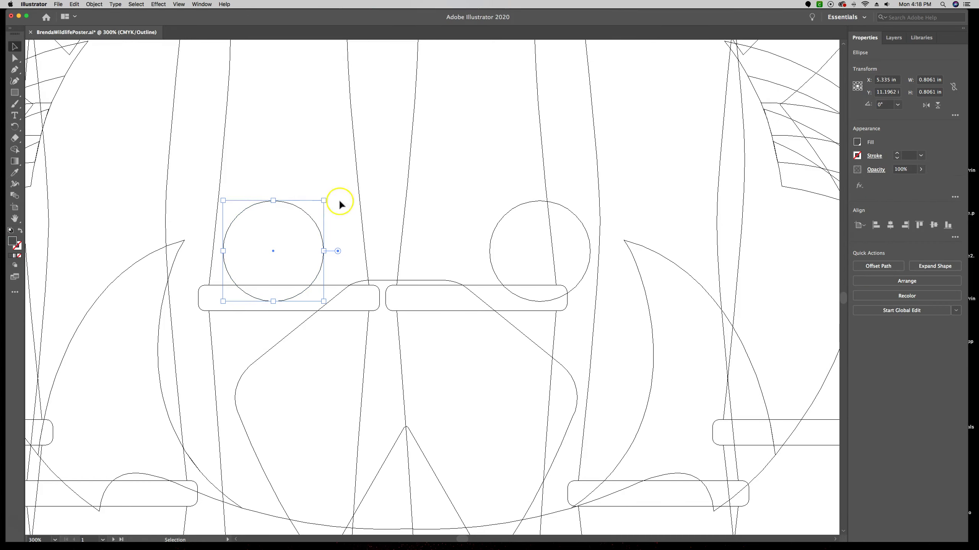
left_click(507, 206)
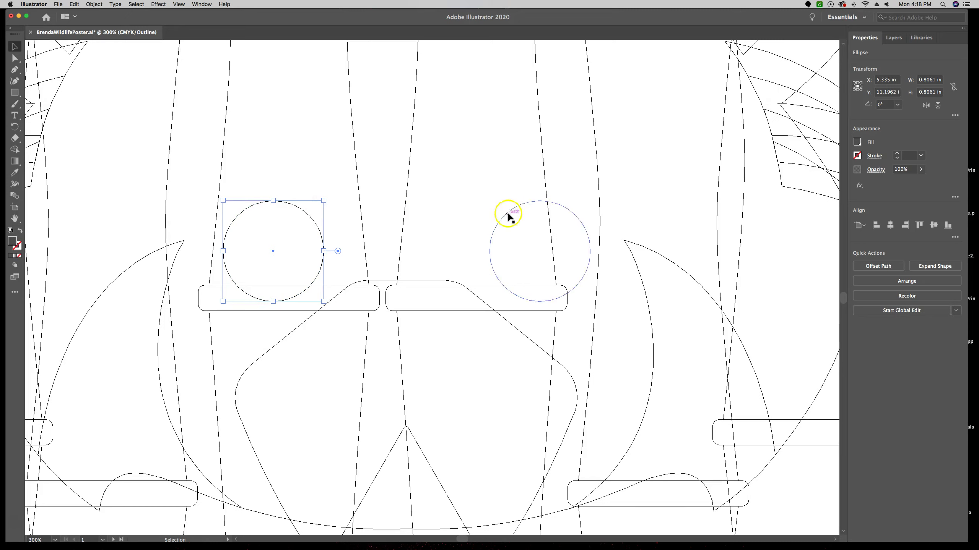
left_click(516, 207, "shift")
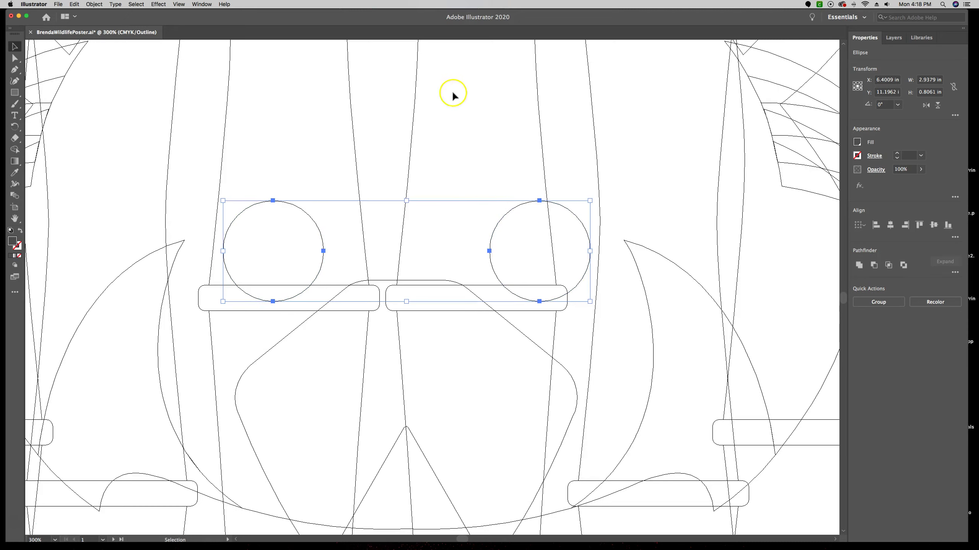
left_click(488, 132)
left_click(290, 198)
left_click_drag(252, 193, 395, 209)
left_click_drag(543, 212, 543, 212)
key("Up")
key("Up")
key("Up")
key("Up")
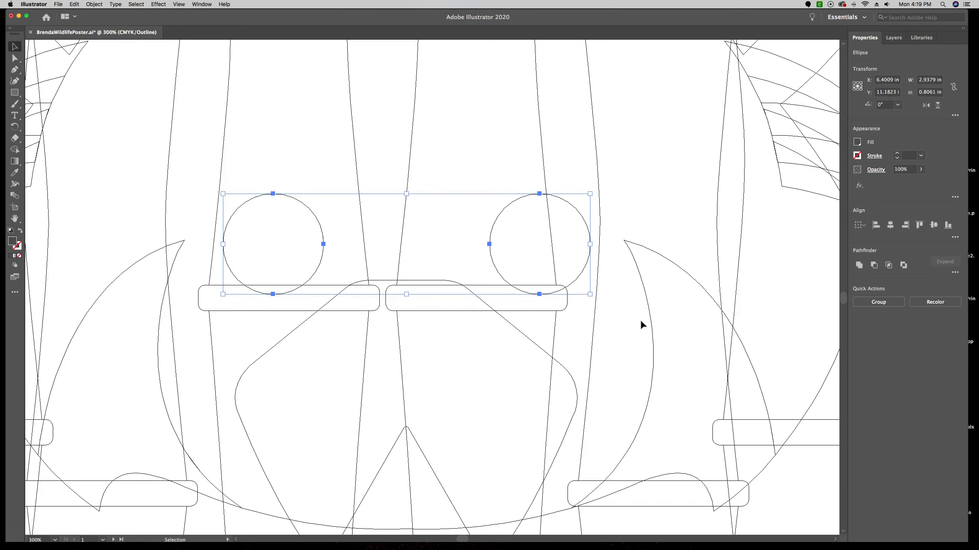
key("Up")
key("Up")
key("Up")
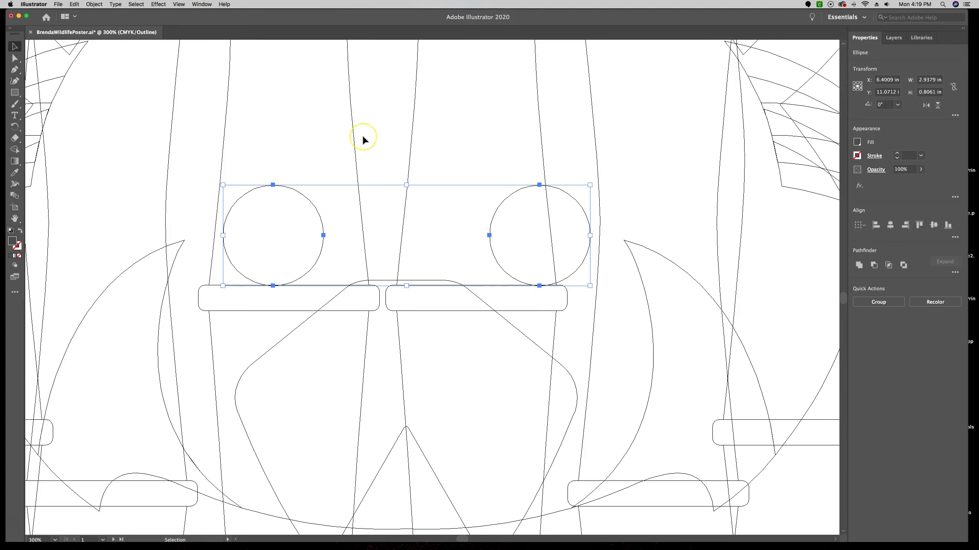
Return to full-colour preview and zoom out to see the whole poster
key("super+y")
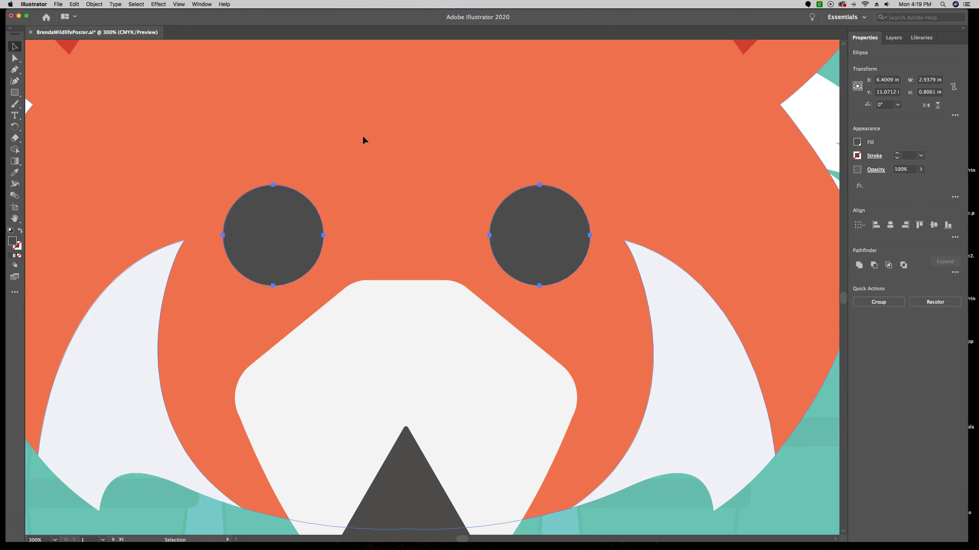
key("a")
key("super+1")
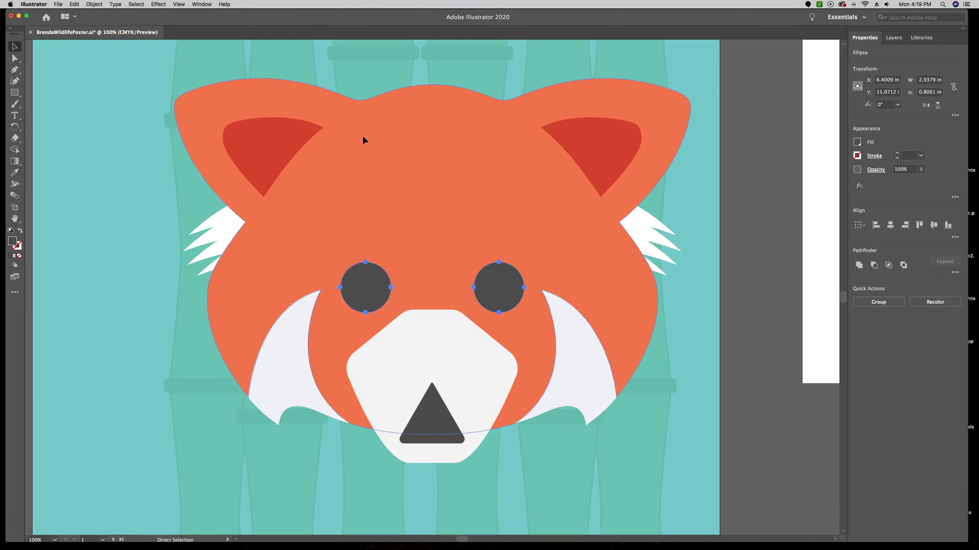
key("super+minus")
key("v")
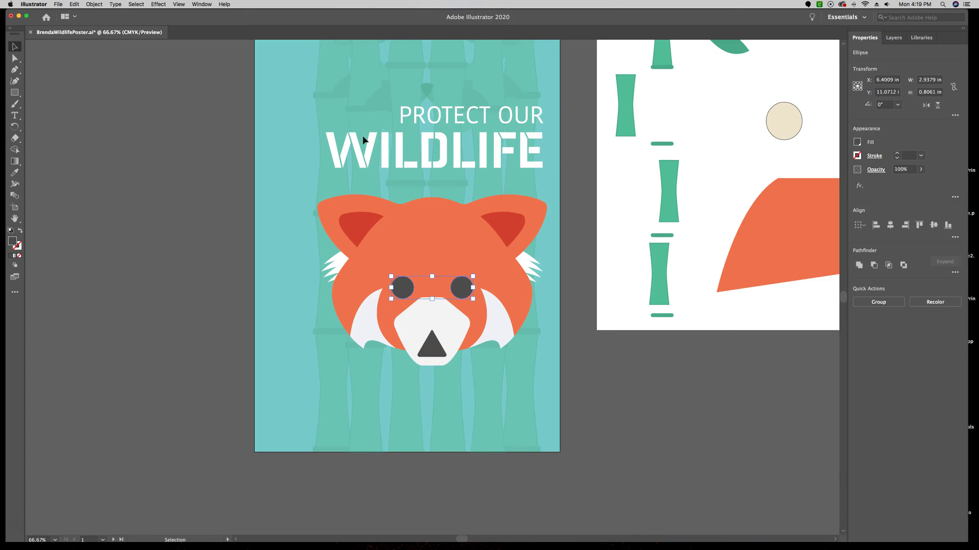
Fine-tune the eye pair's height, nudging down twice and back up once
key("Down")
key("Down")
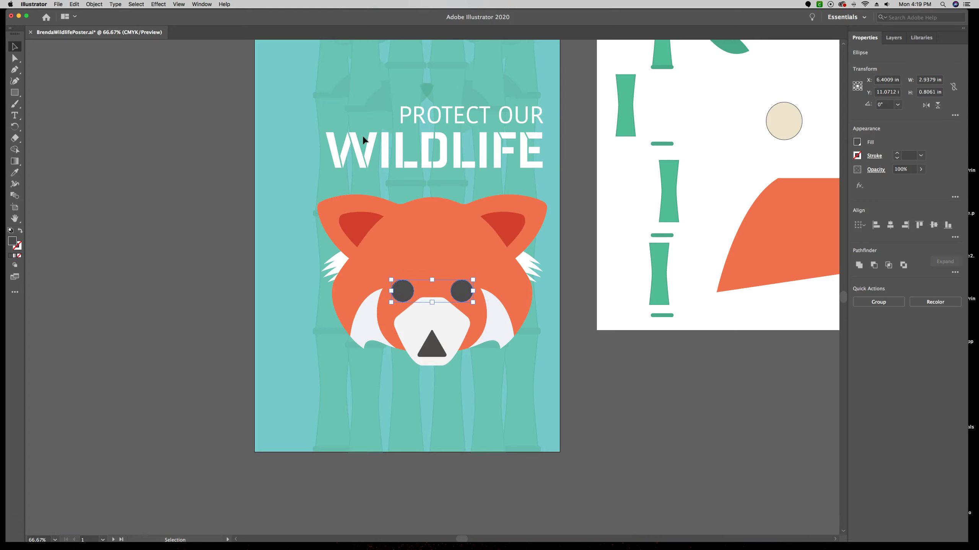
key("Down")
key("Down")
key("Up")
key("Up")
key("Up")
key("Up")
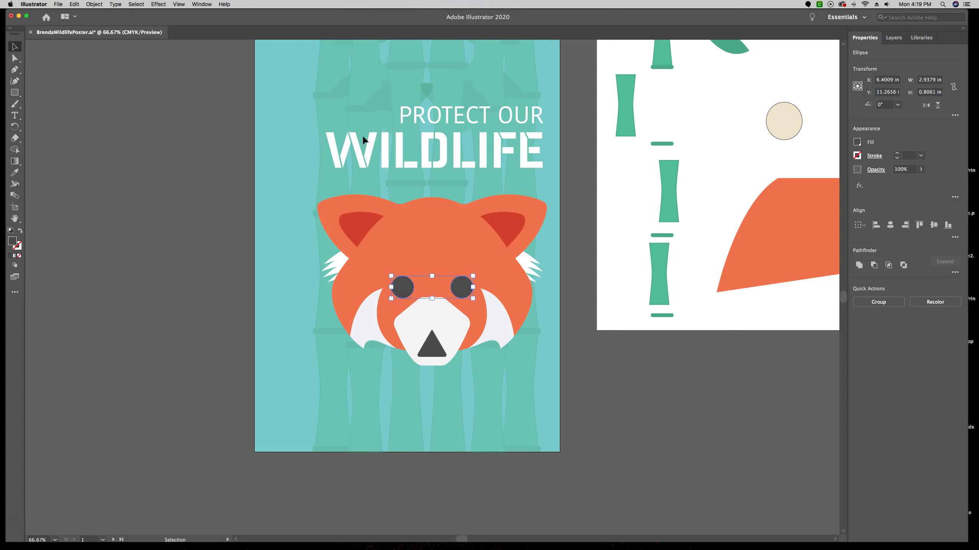